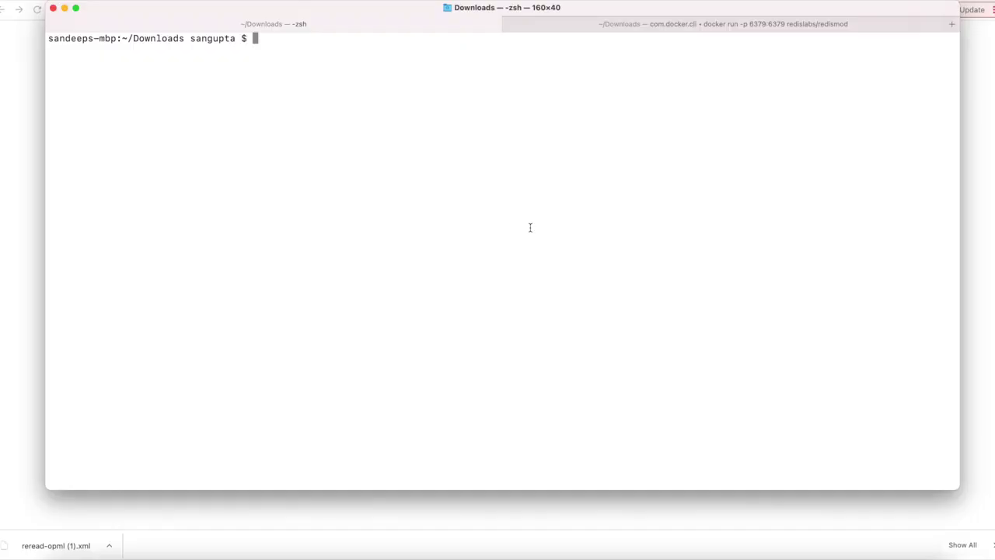
- Begin entering the java -jar command to launch ReRead from ~/Downloads
text(java -jar )
text(rear)
- Correct the command to java -jar reread.jar and start the ReRead server on port 1309
key(BackSpace)
key(BackSpace)
text(read.jar)
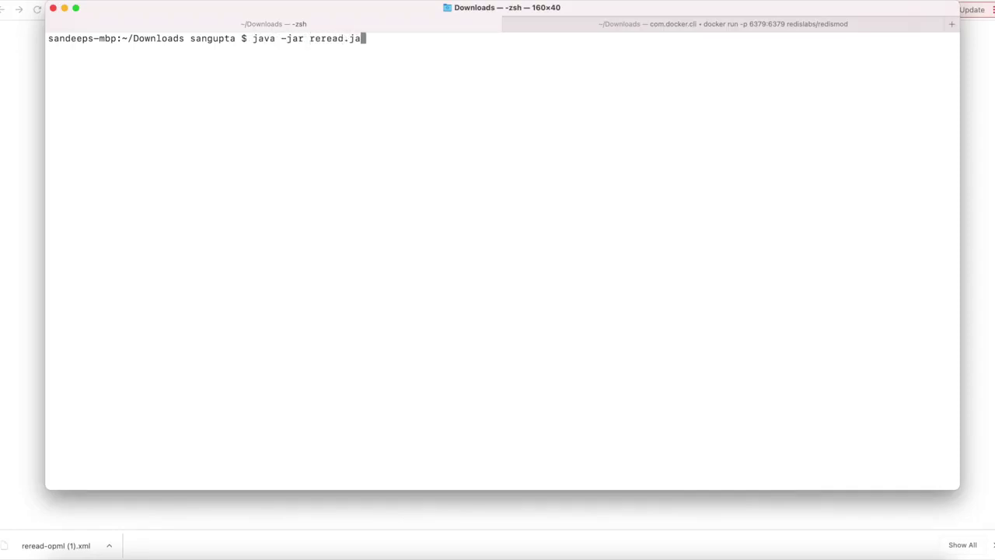
key(Return)
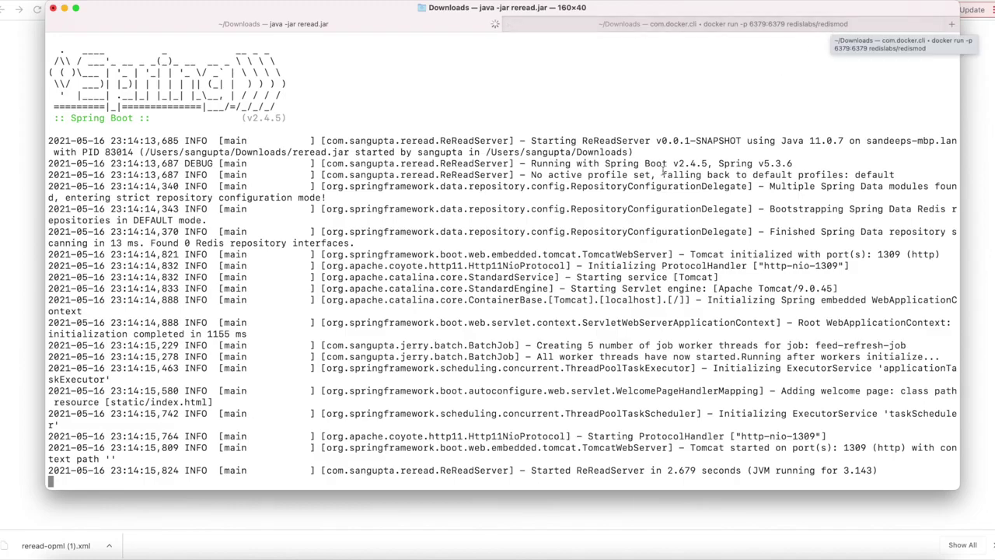
click(21, 121)
- Load ReRead in the browser at localhost:1309 instead of localhost:8080
click(180, 11)
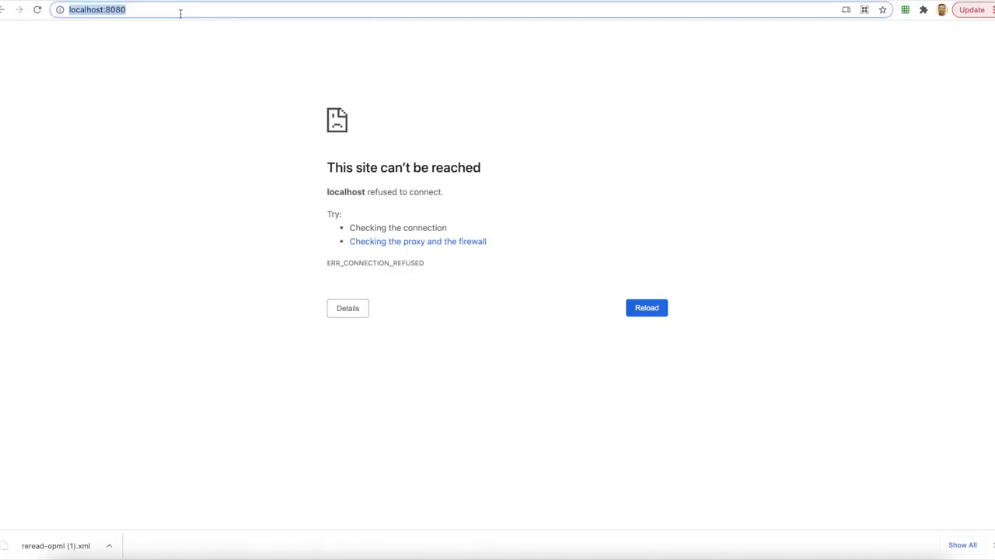
text(localhost:)
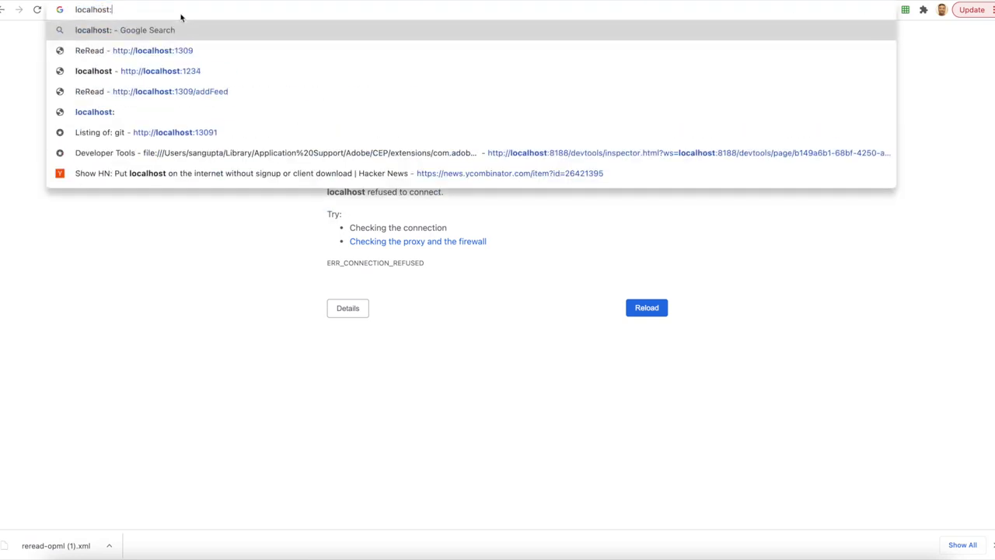
text(1309)
key(Return)
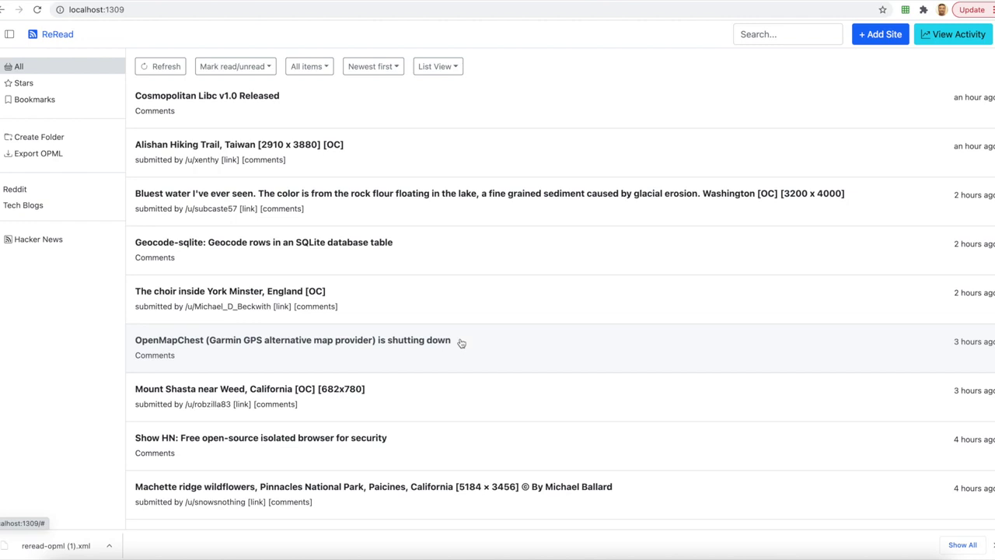
click(454, 72)
- Try the Cards, Masonry, Title Only and Magazine feed layouts in turn
click(451, 90)
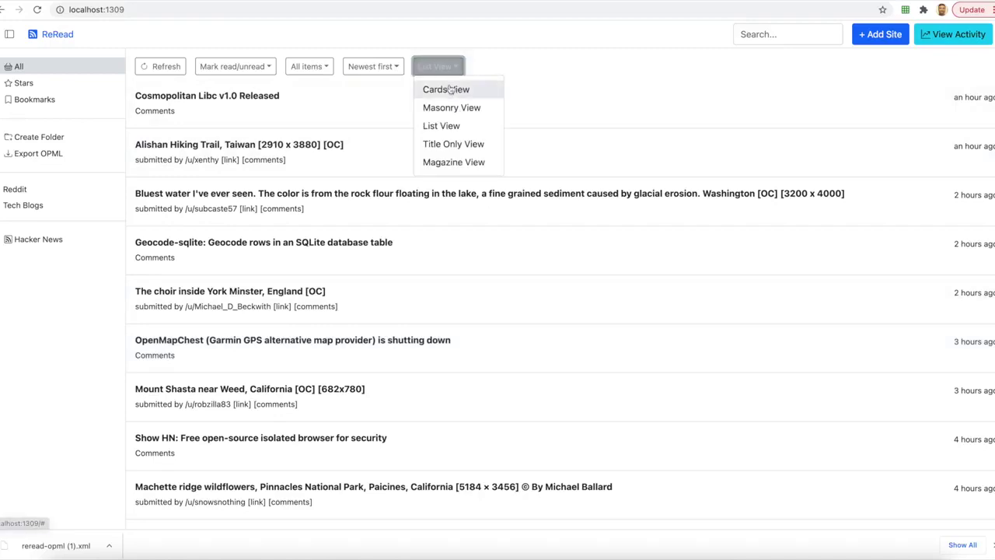
click(442, 66)
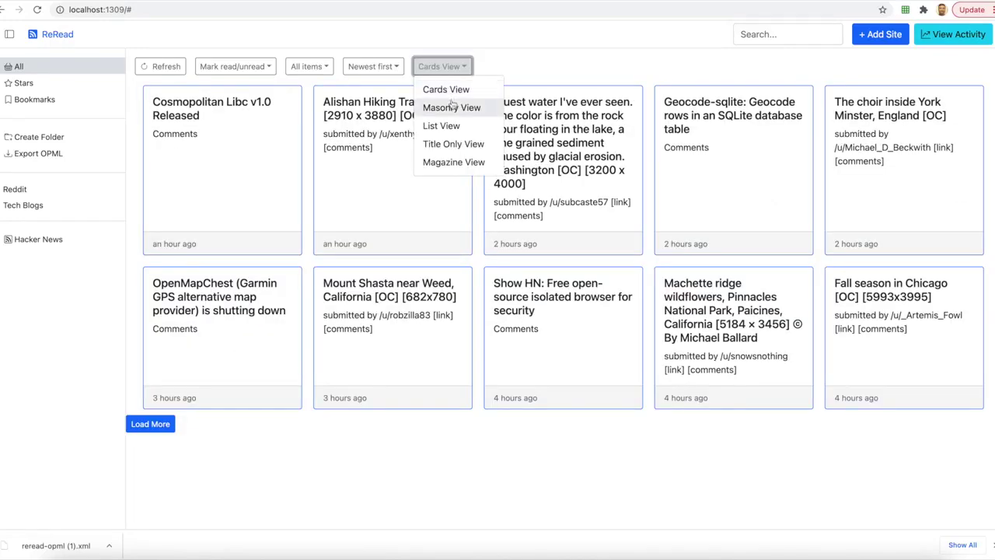
click(451, 108)
click(447, 66)
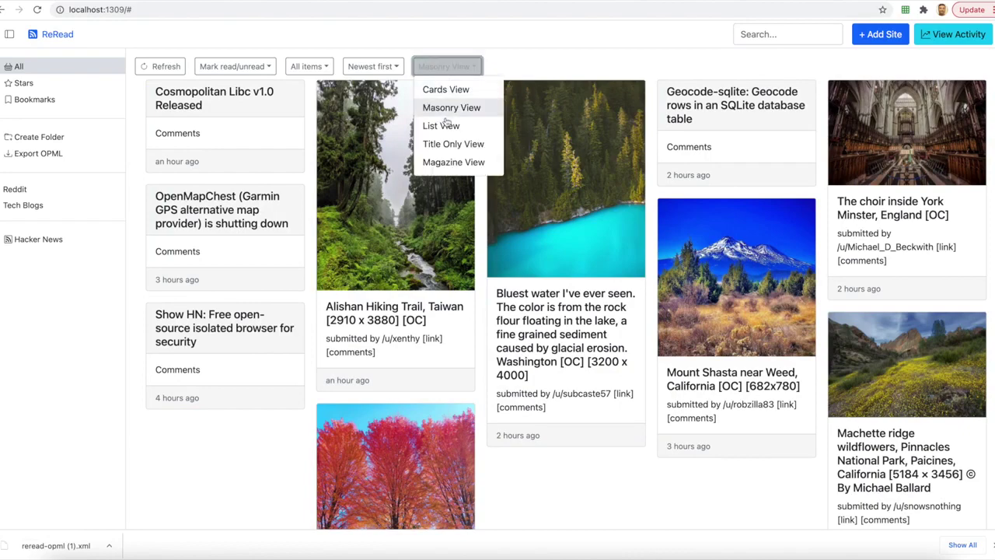
click(449, 143)
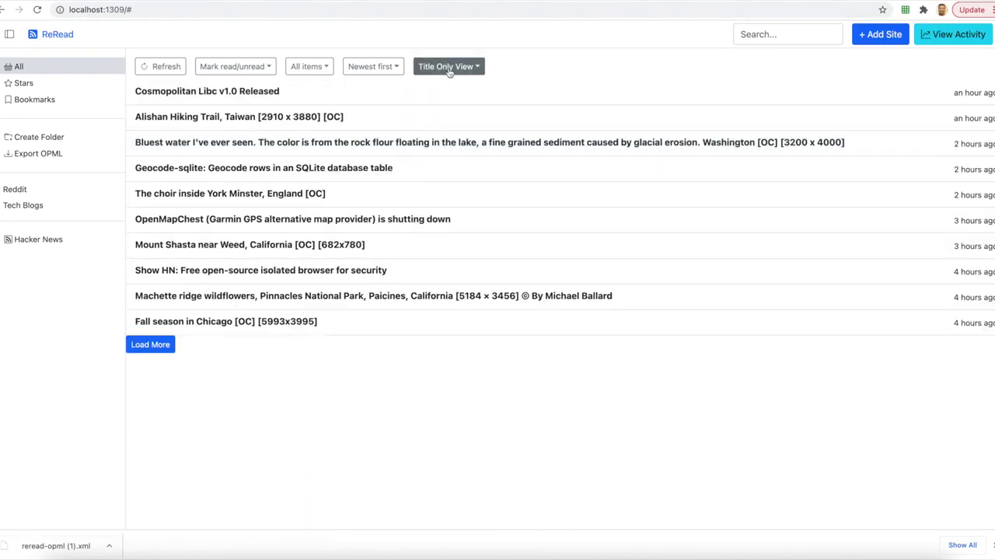
click(449, 69)
click(455, 162)
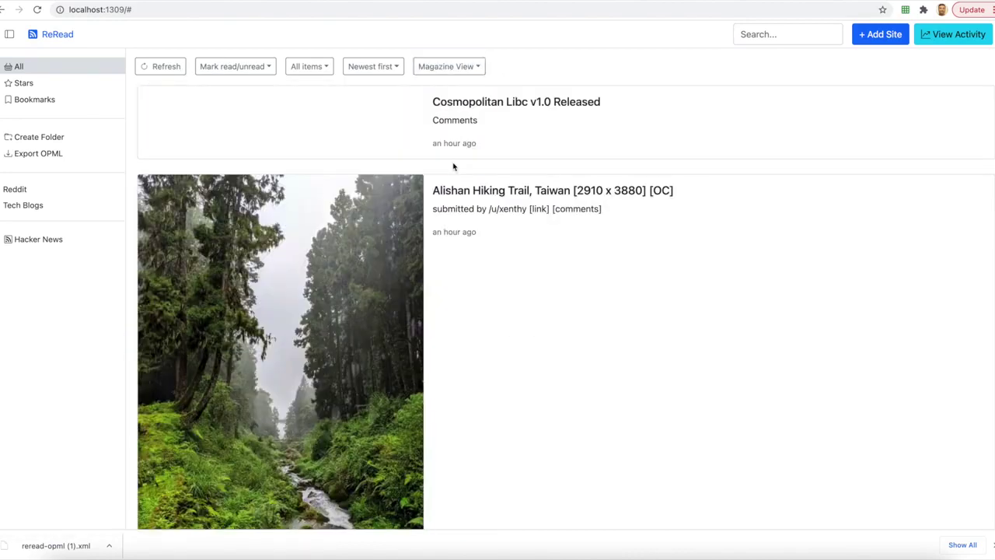
- Load More twice to pull in older items, then switch back to Masonry View
scroll(454, 167, down, 20)
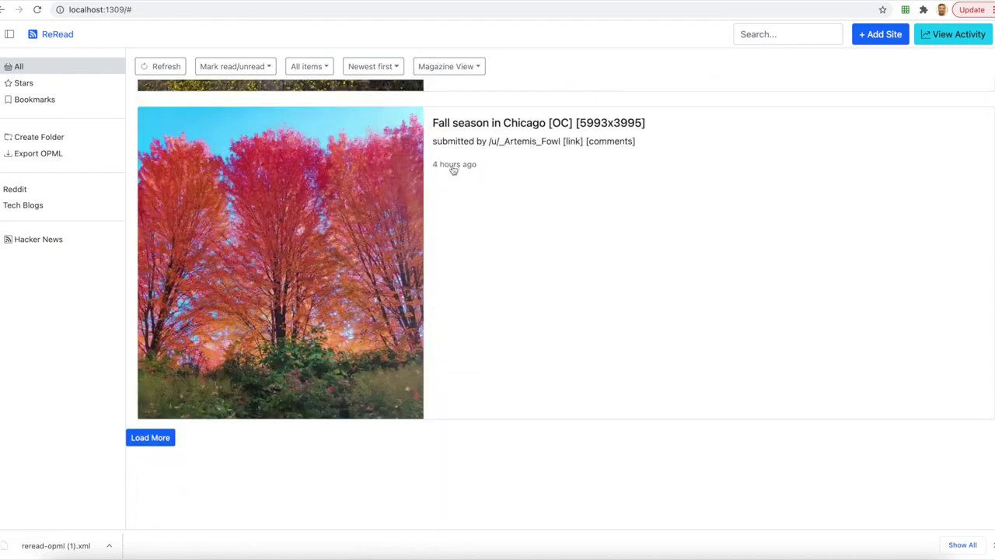
click(151, 438)
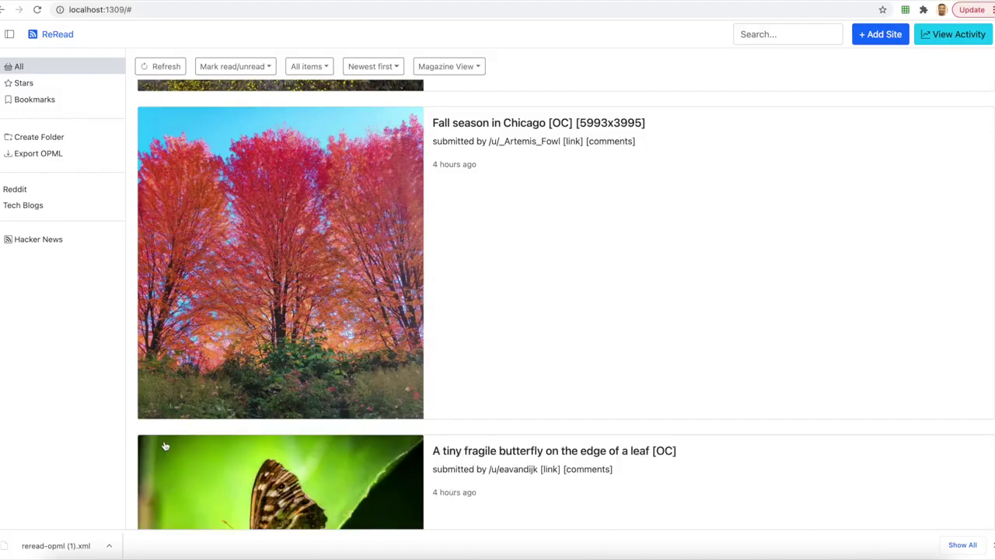
scroll(165, 446, down, 20)
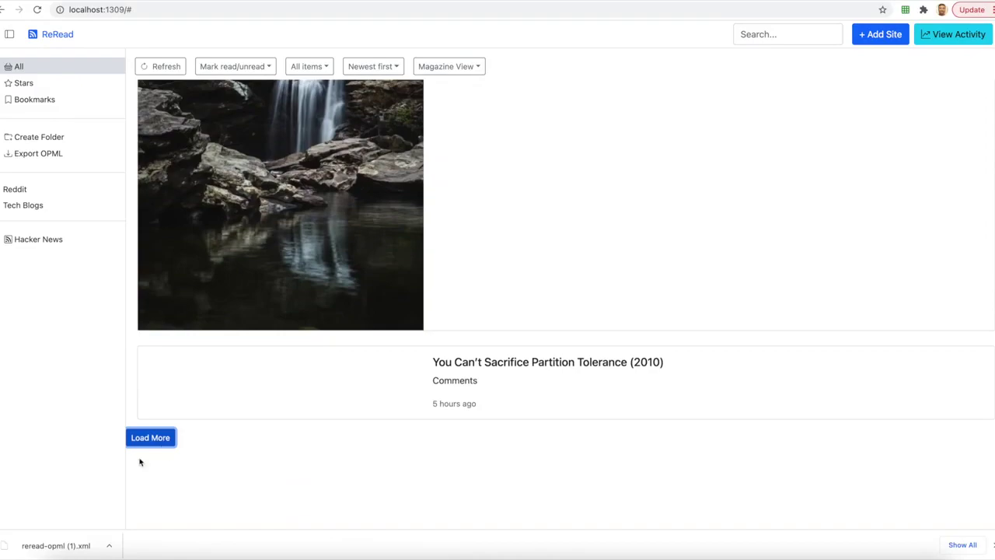
click(151, 438)
scroll(337, 364, down, 10)
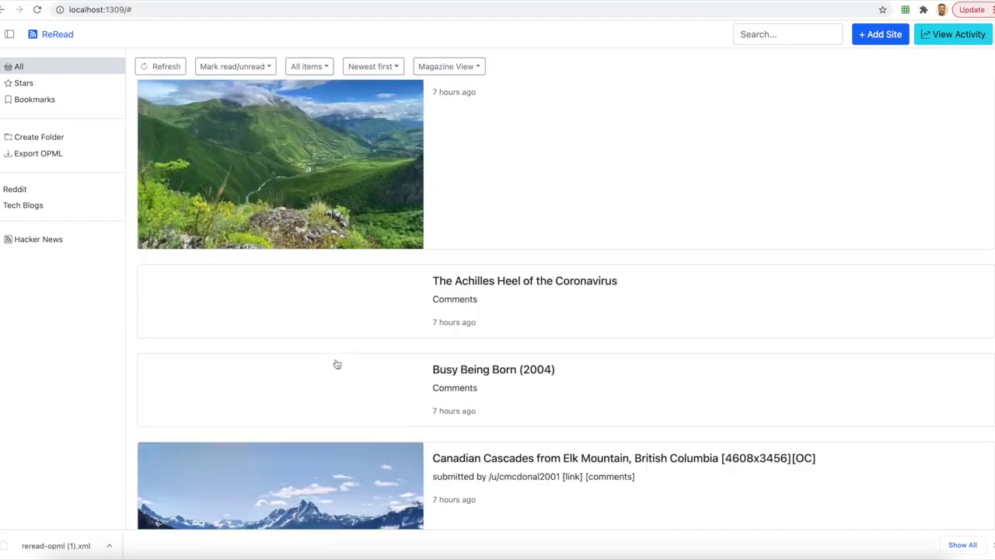
scroll(337, 364, down, 15)
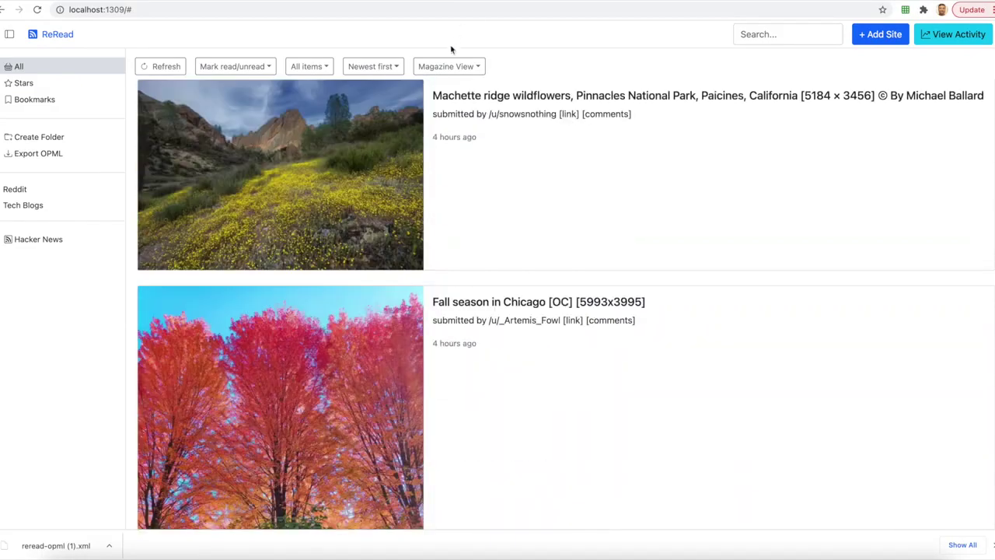
click(448, 67)
click(451, 106)
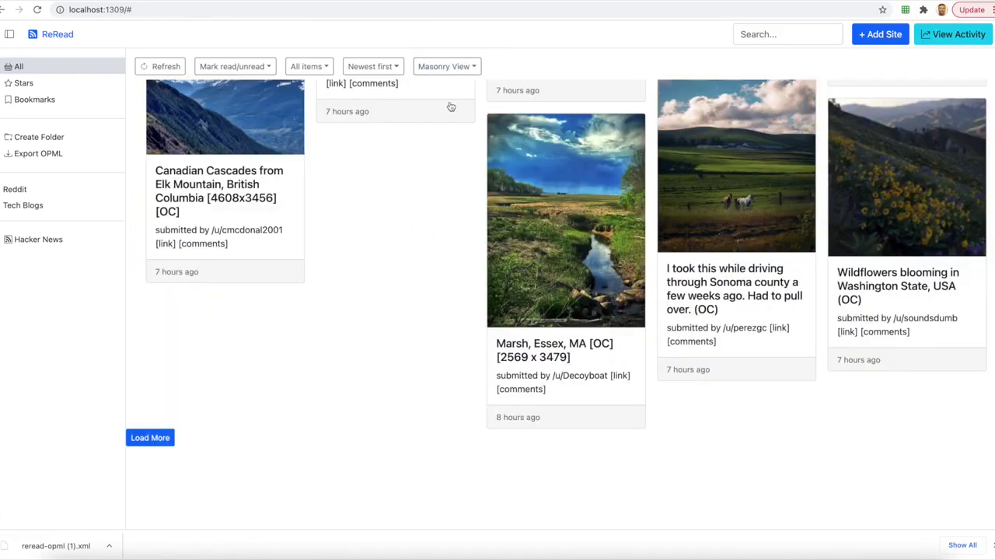
scroll(374, 241, up, 5)
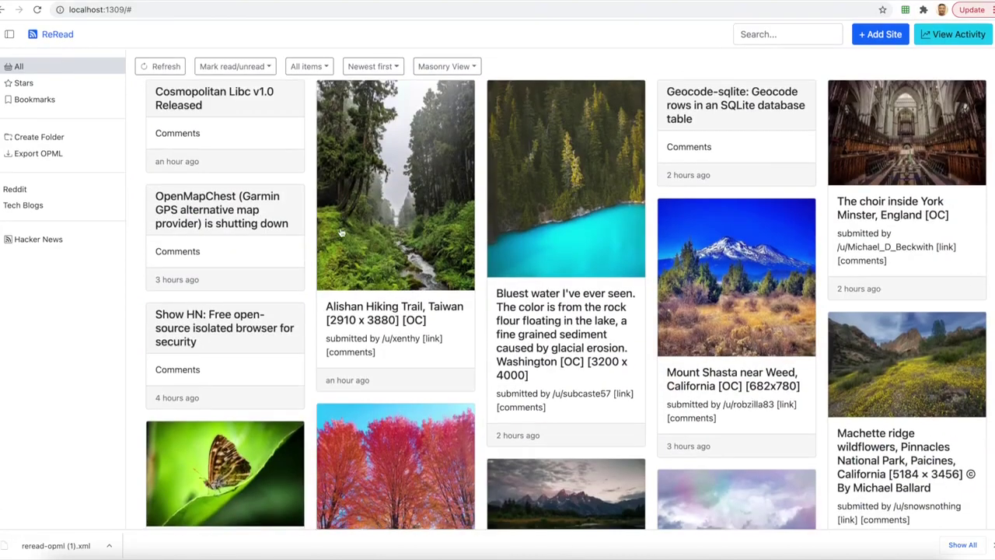
- Expand the Tech Blogs folder and show its All feed
click(17, 205)
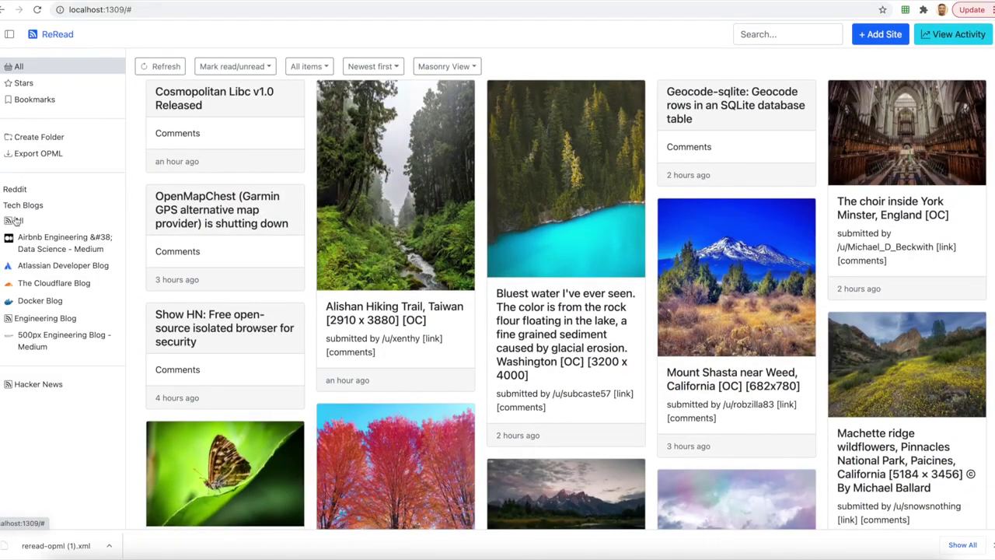
click(16, 221)
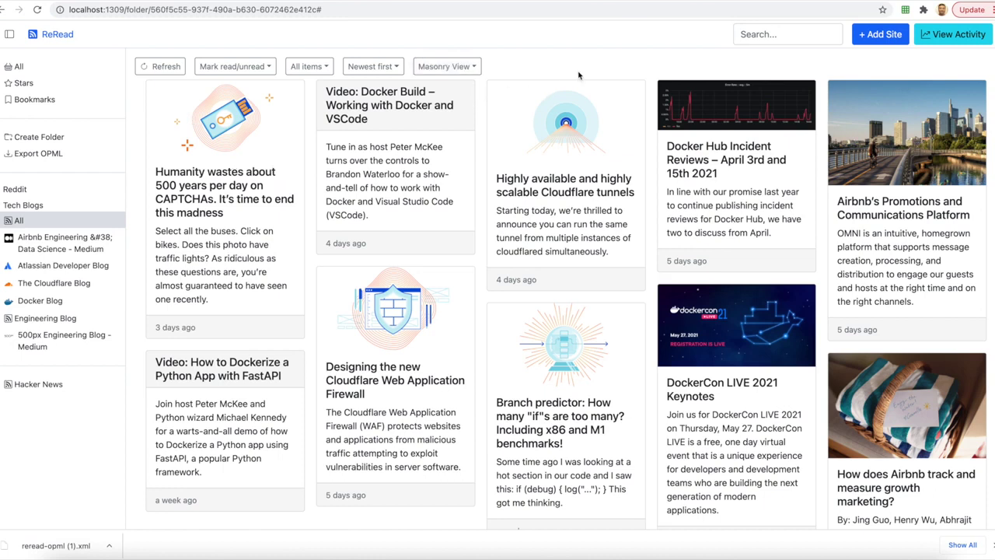
- View the Airbnb Engineering feed's details and posting chart, then close them
click(32, 247)
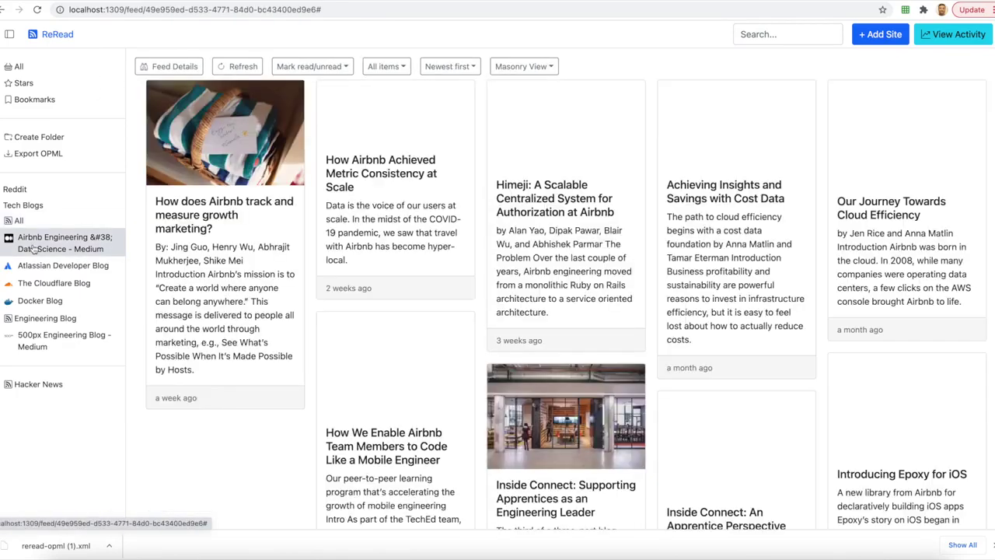
click(175, 66)
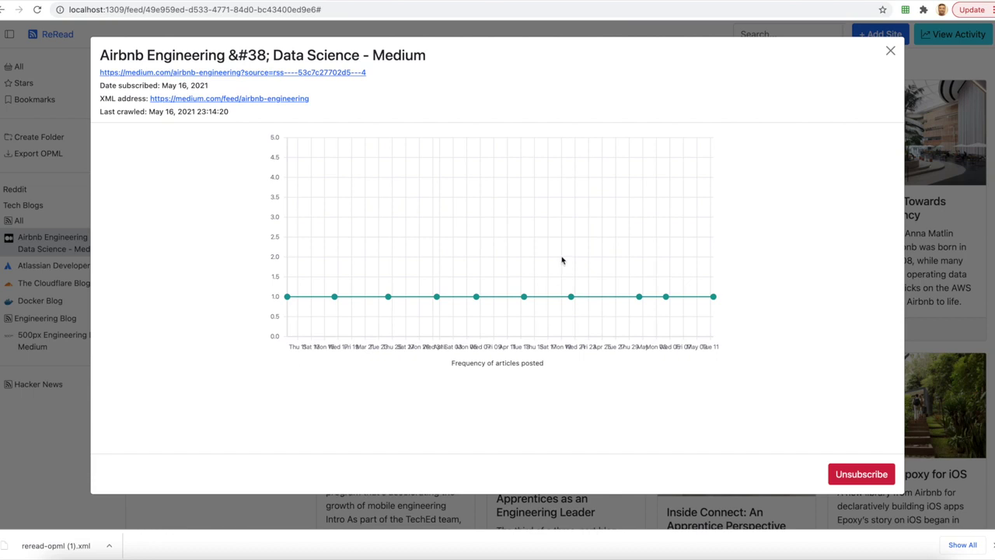
key(Escape)
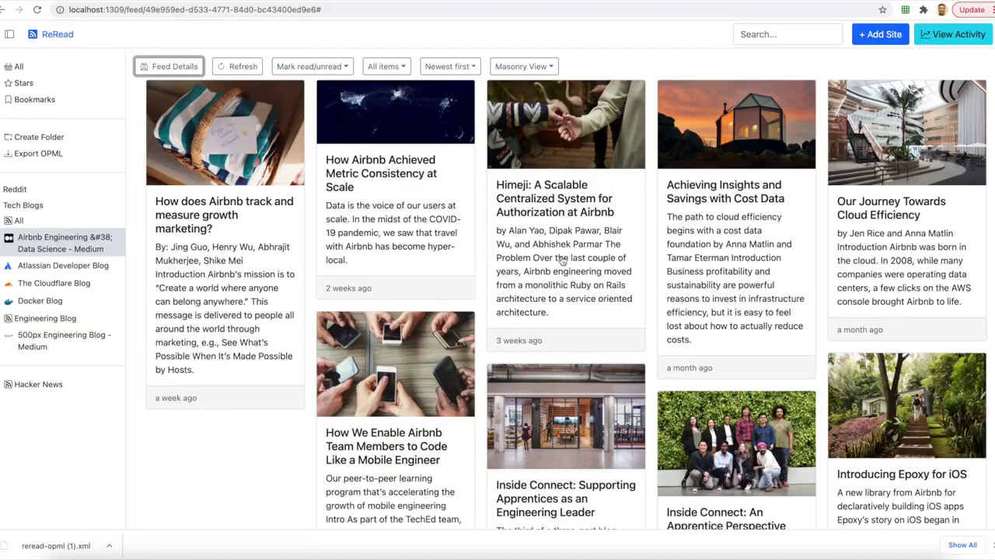
click(7, 204)
- Show Hacker News in List View, then open all Tech Blogs articles
click(33, 243)
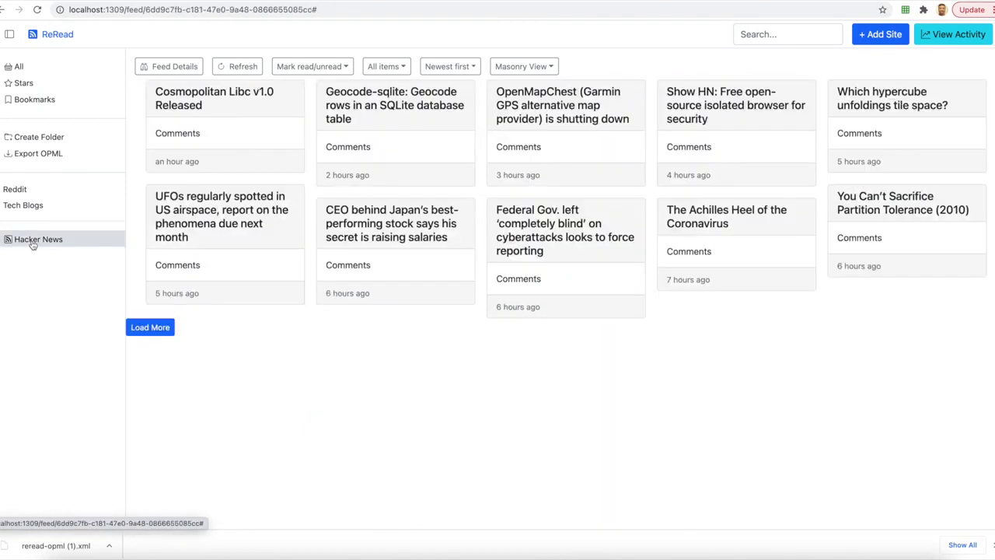
click(513, 67)
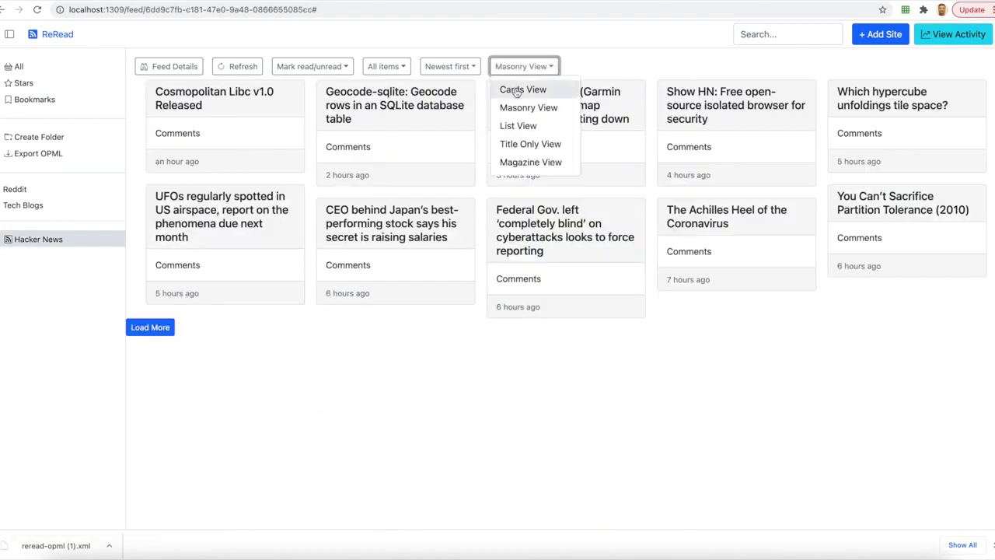
click(515, 126)
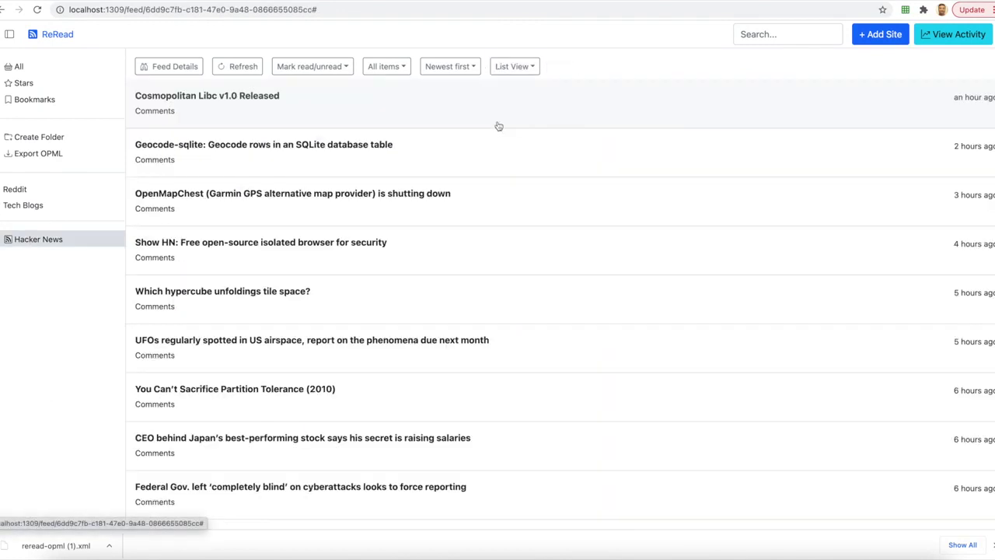
click(19, 205)
click(20, 221)
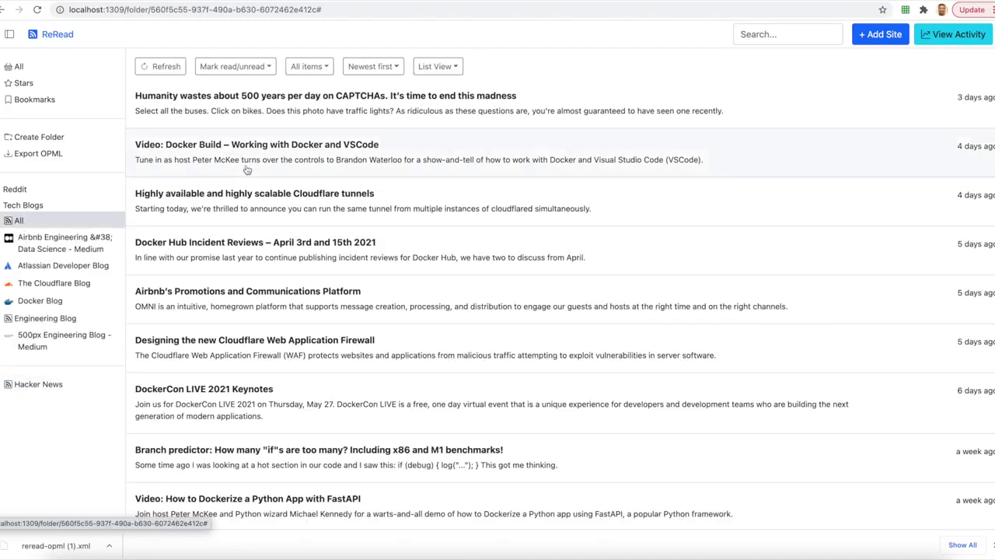
- Export the subscriptions as reread-opml (2).xml to Downloads
click(50, 155)
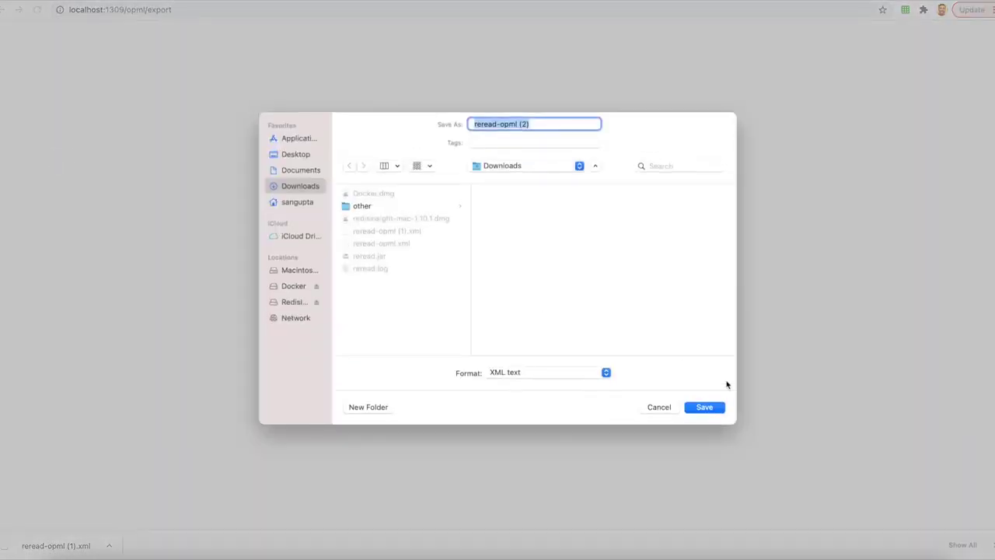
click(705, 407)
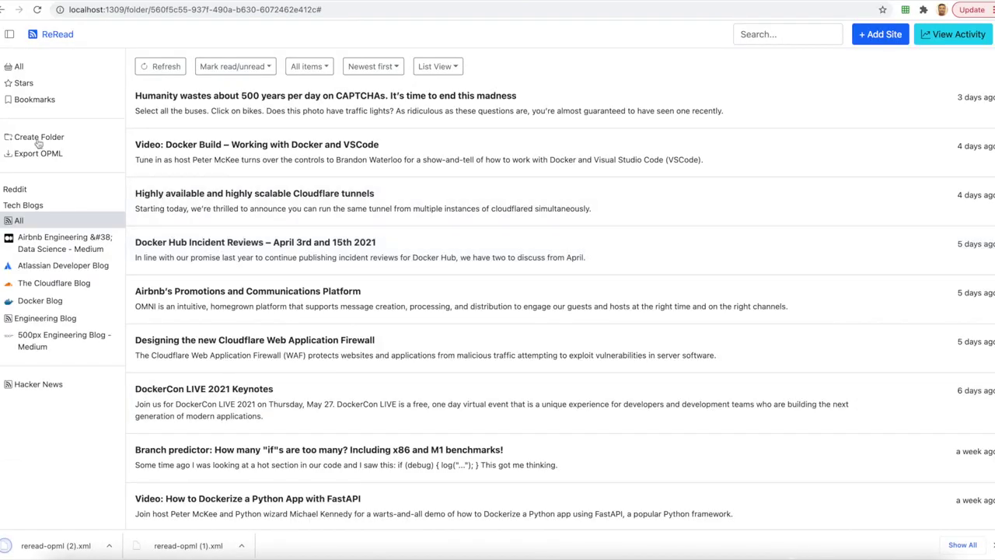
click(262, 101)
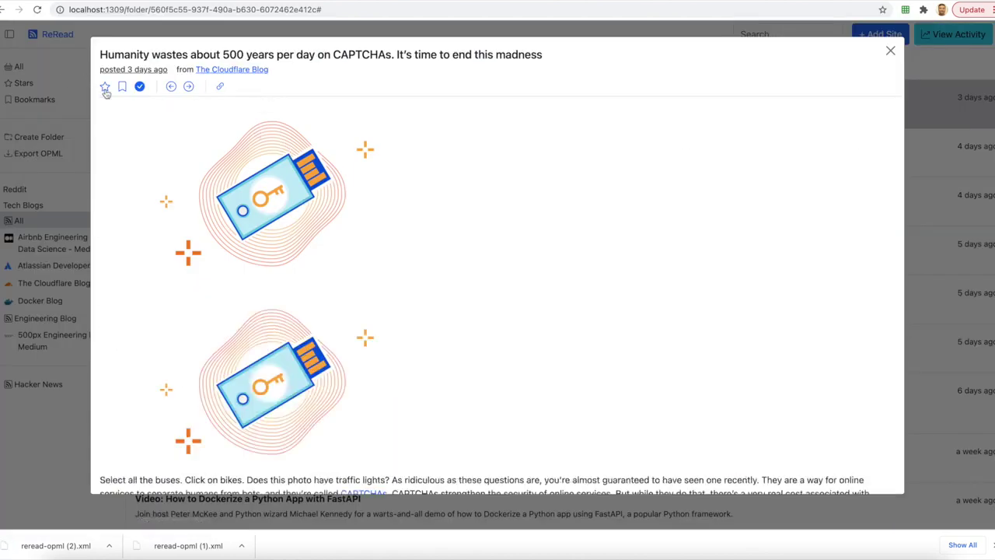
- Sort Tech Blogs oldest first, leaving the All items filter and read marks untouched
click(891, 51)
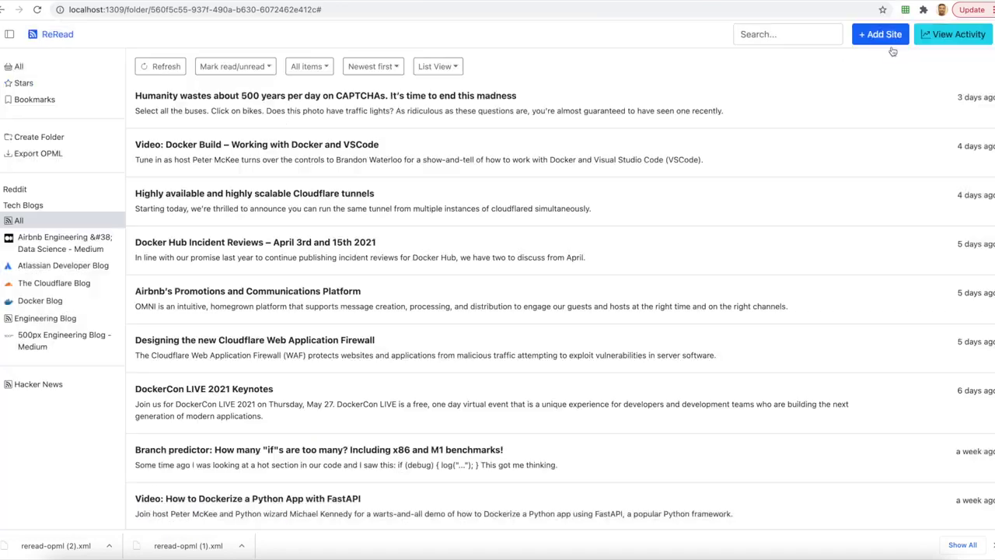
click(376, 67)
click(383, 109)
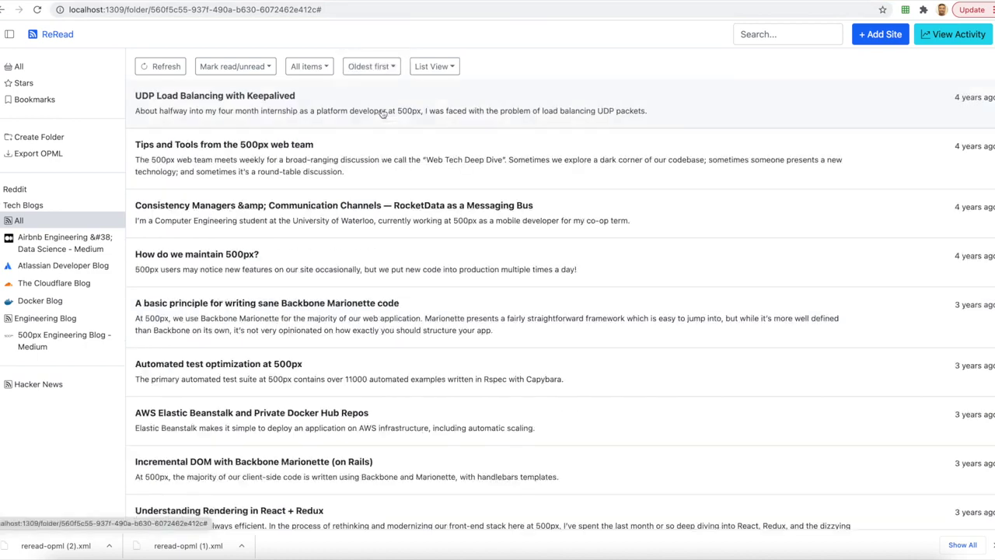
click(325, 68)
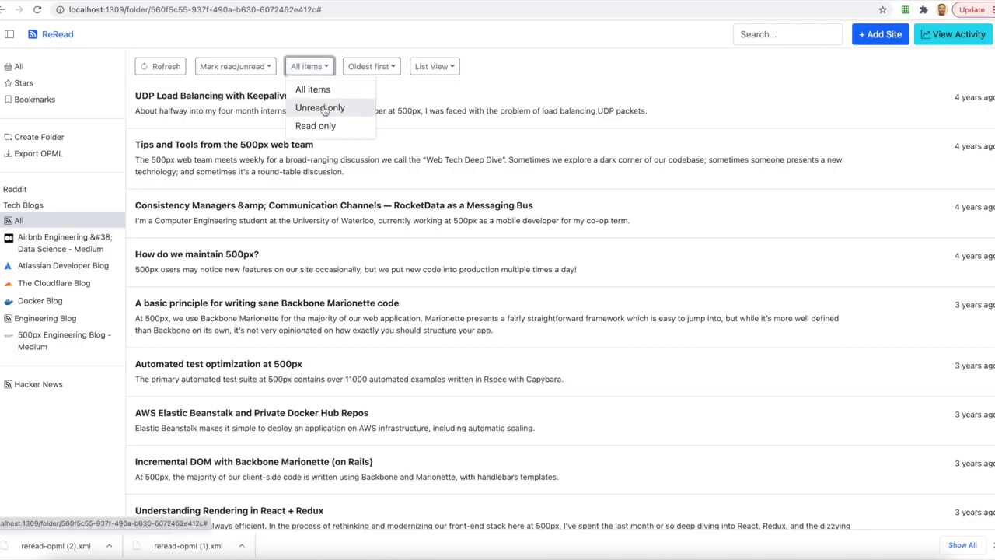
click(280, 45)
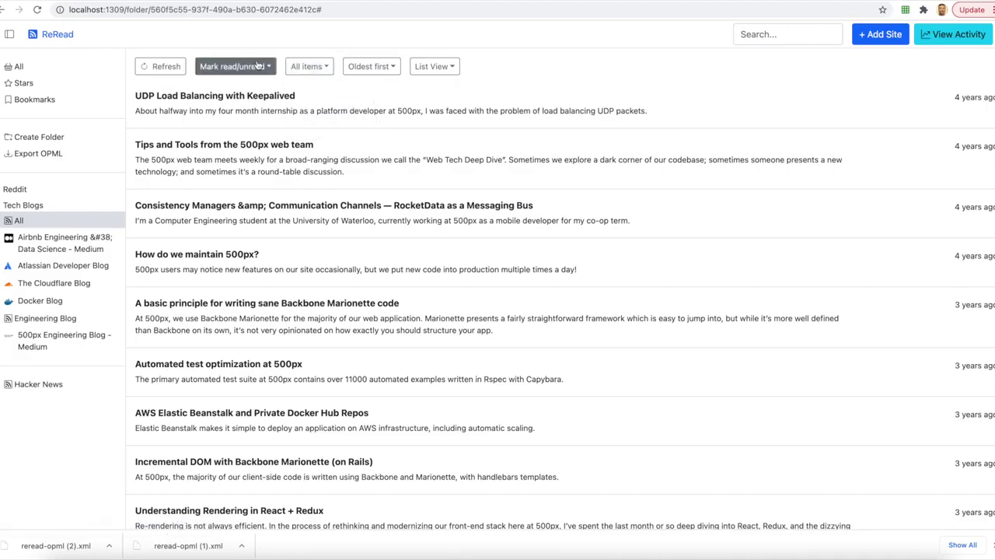
click(260, 66)
click(250, 87)
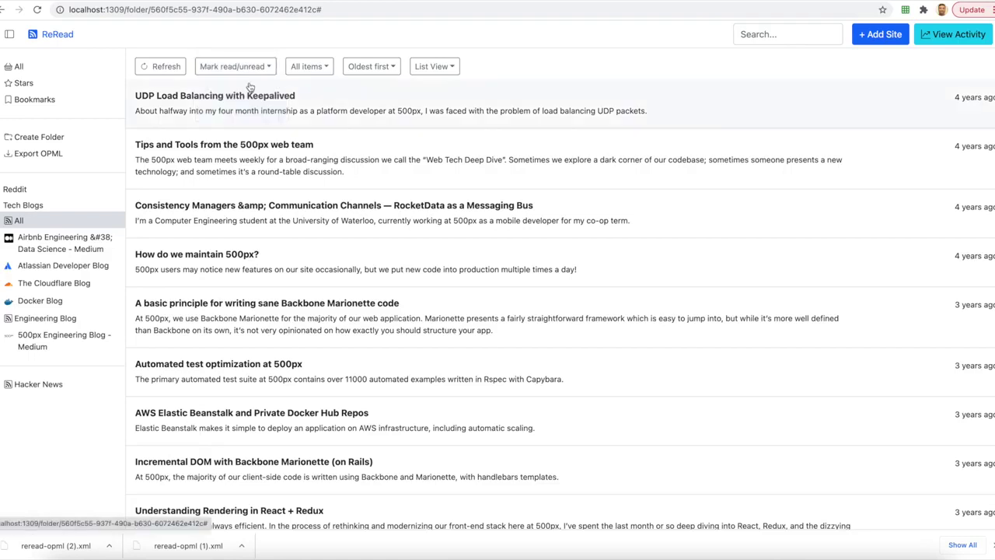
click(172, 69)
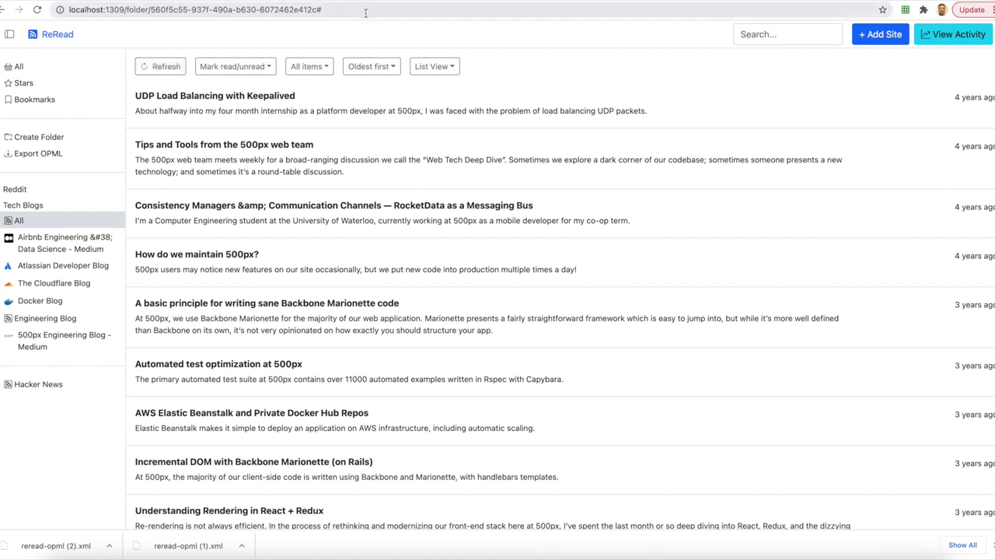
- Search all articles for canada
click(767, 36)
text(canda)
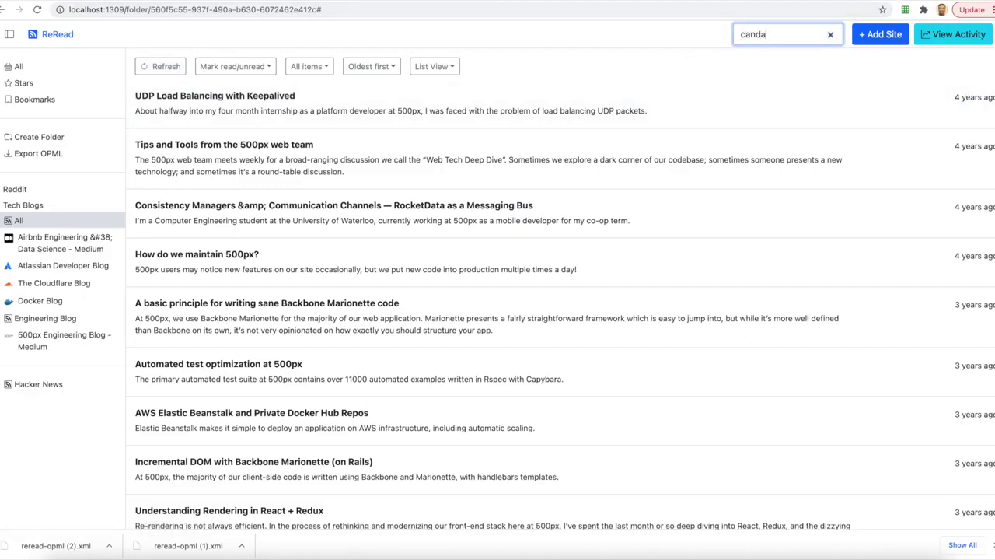
key(BackSpace)
key(BackSpace)
text(ada)
key(Return)
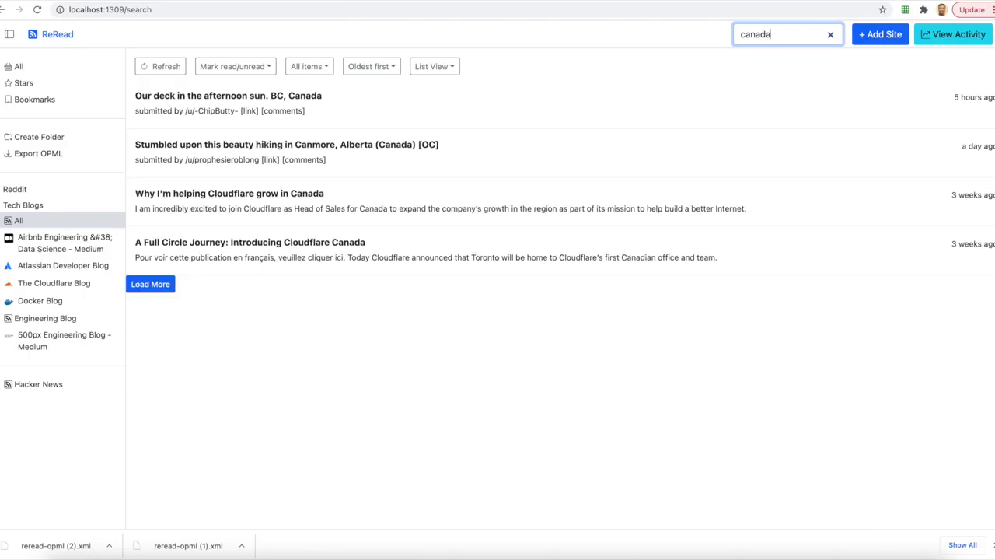
- Replace the query with 500px and run the search
key(super+a)
key(BackSpace)
text(500px)
key(Return)
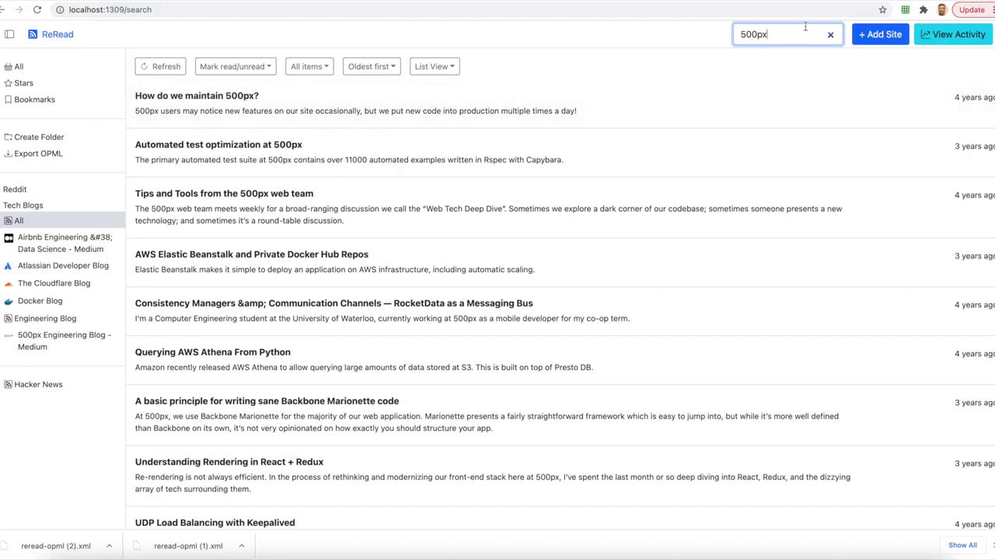
click(881, 37)
click(174, 145)
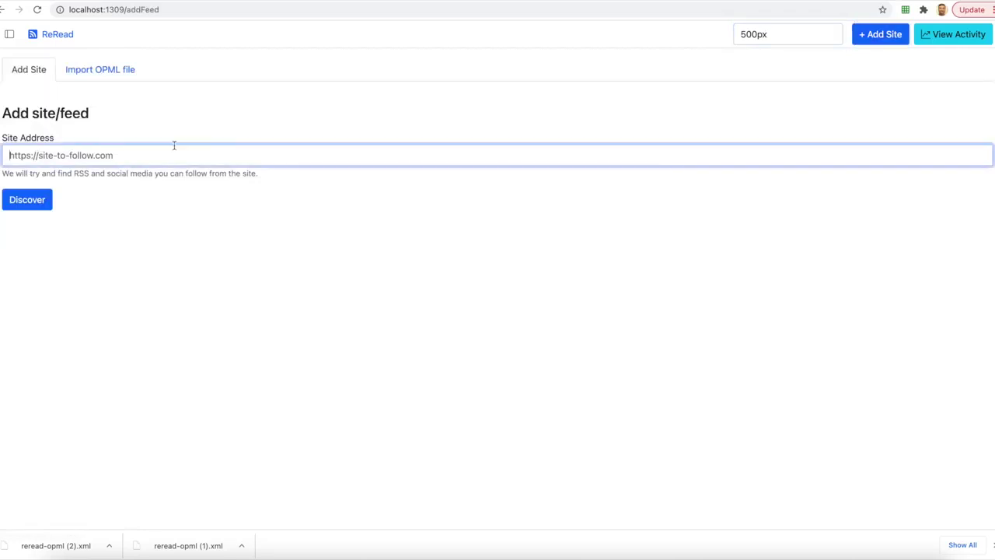
text(https://dribbble.hittter.com/)
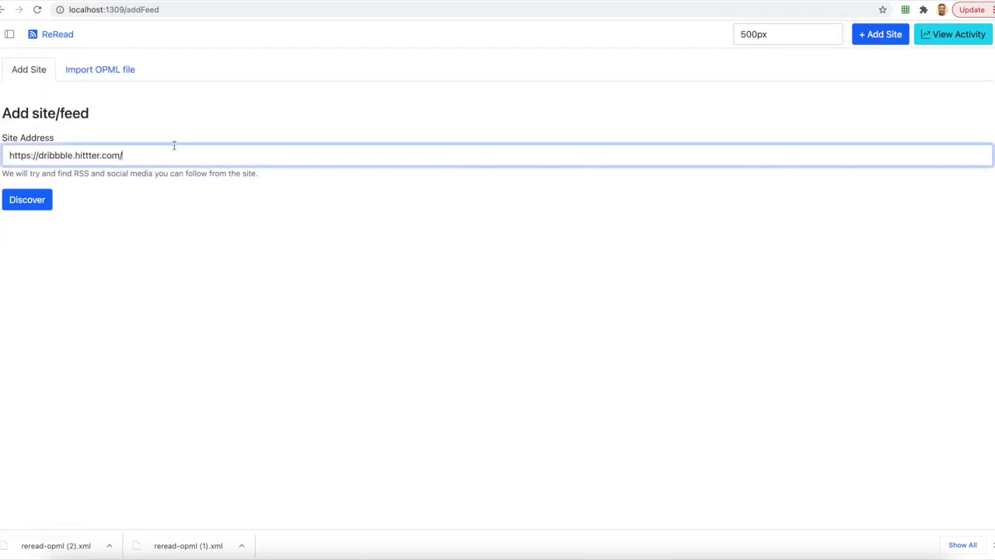
click(31, 201)
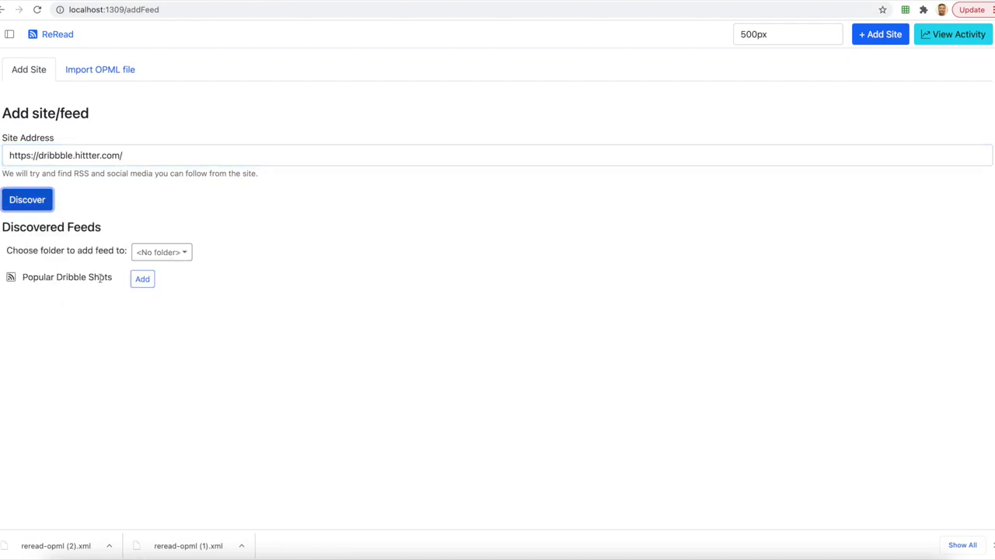
click(173, 309)
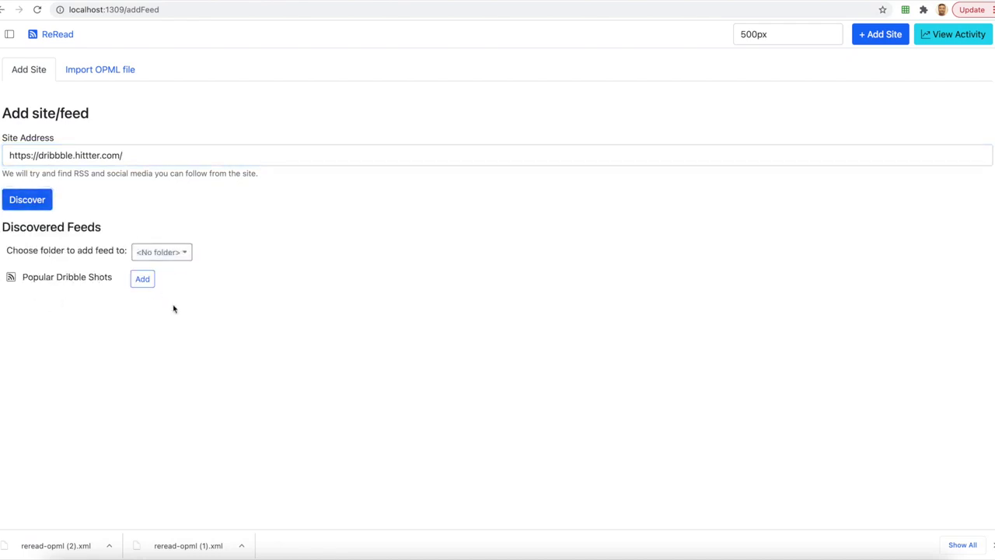
click(144, 280)
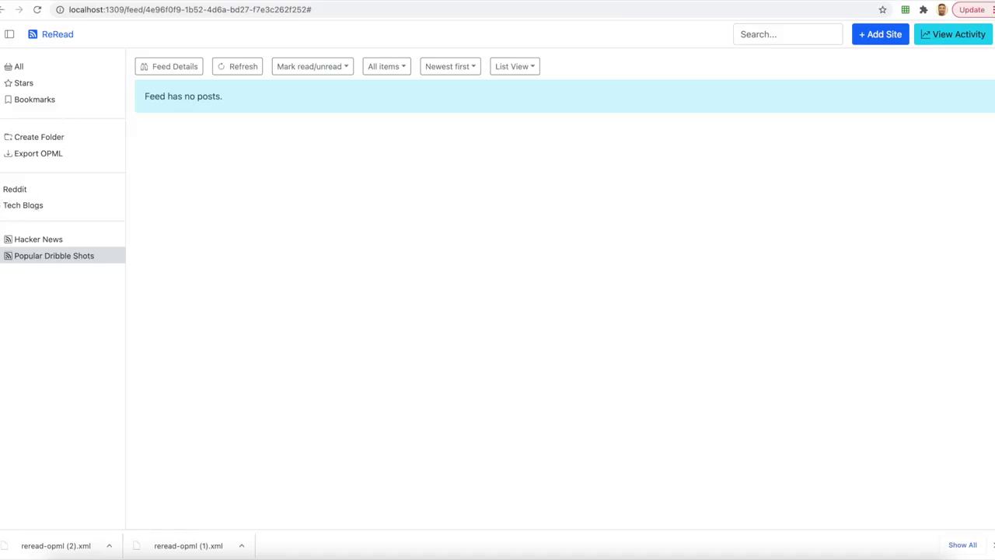
- Show all posts from the Reddit folder in Masonry View
click(8, 192)
click(19, 206)
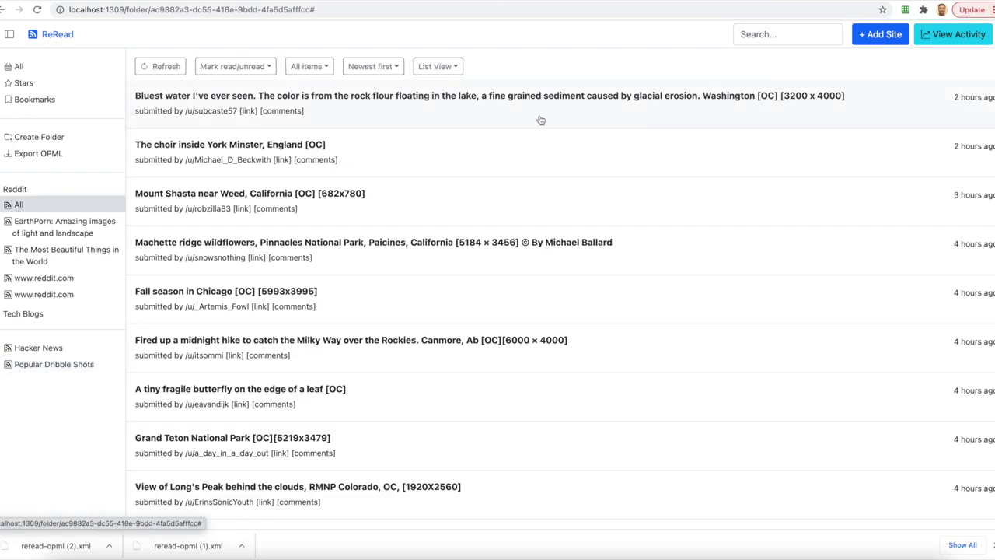
click(448, 67)
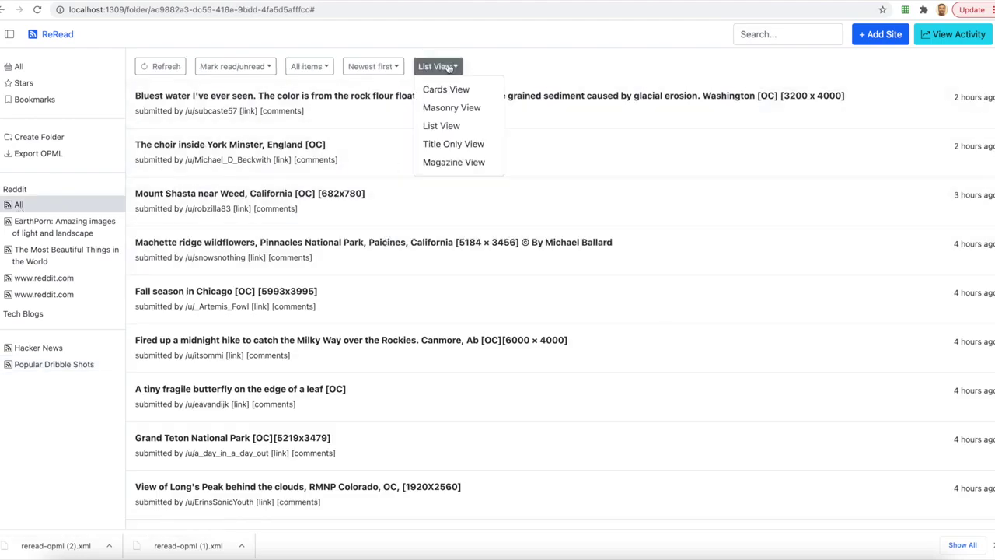
click(449, 108)
- Preview the York Minster choir and Grand Teton National Park posts, then go to Bookmarks
click(414, 157)
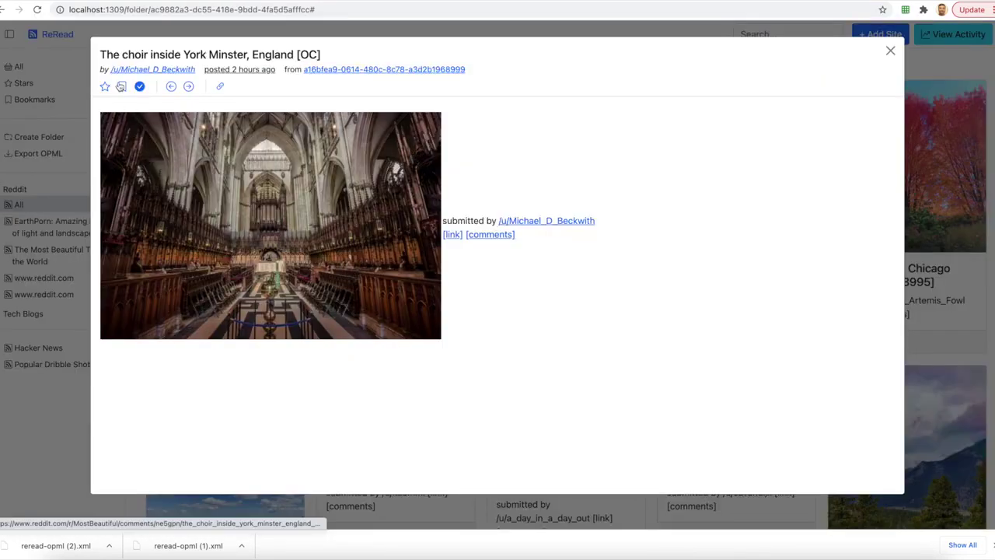
click(892, 51)
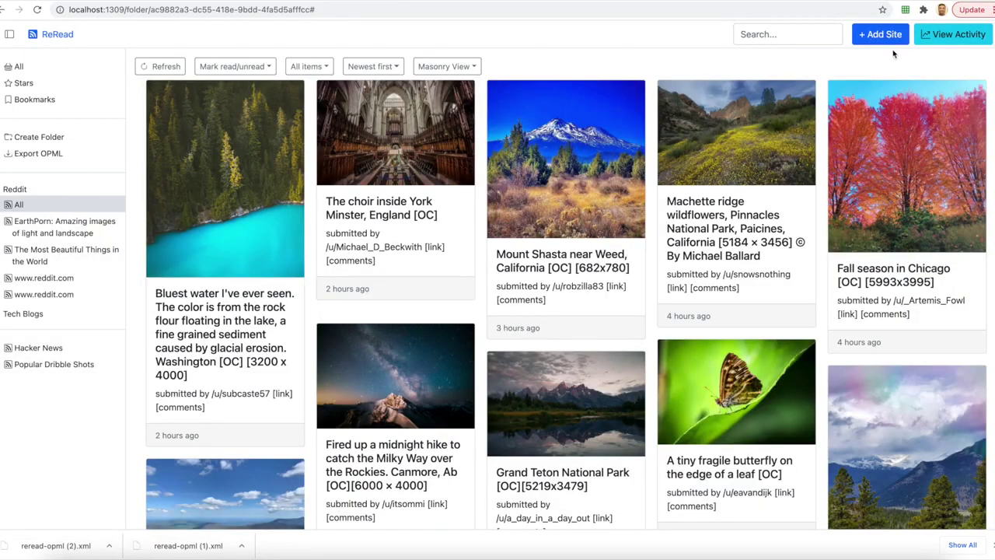
click(565, 437)
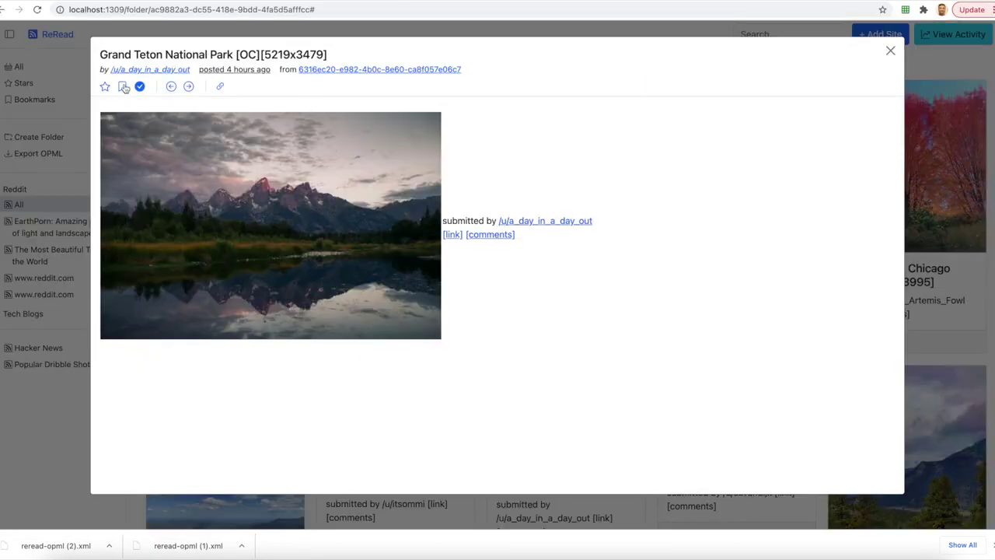
click(892, 50)
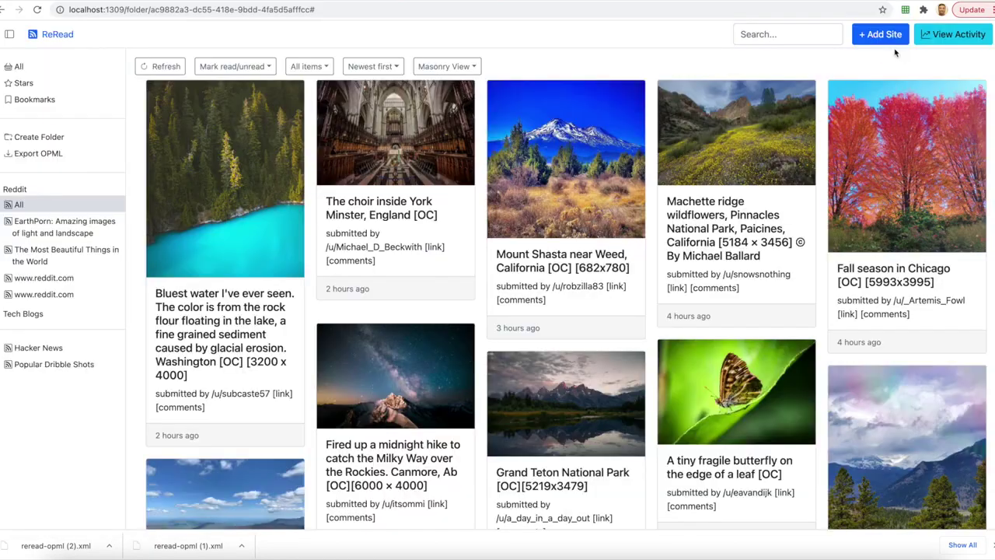
click(31, 101)
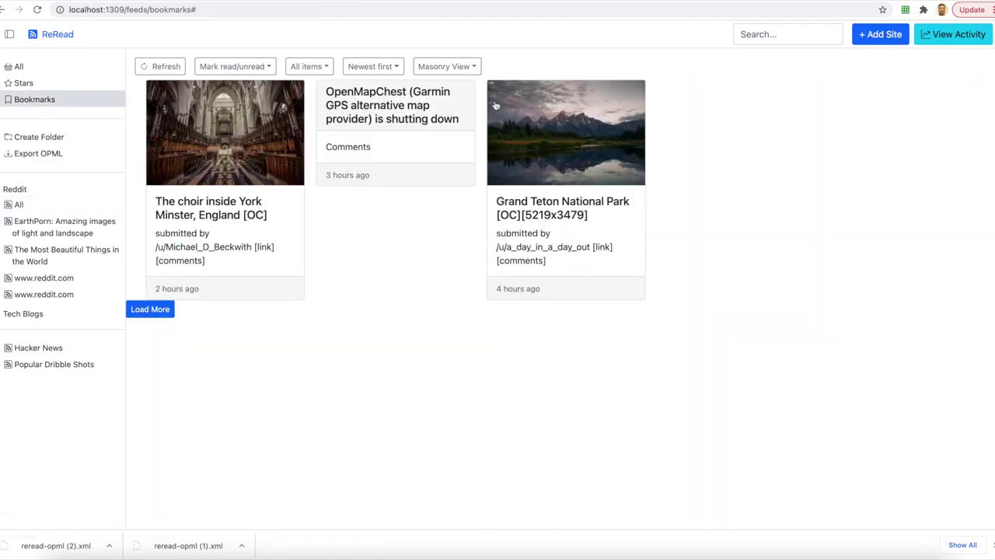
- Switch Bookmarks to Title Only View, check the Stars list, and open View Activity
click(439, 70)
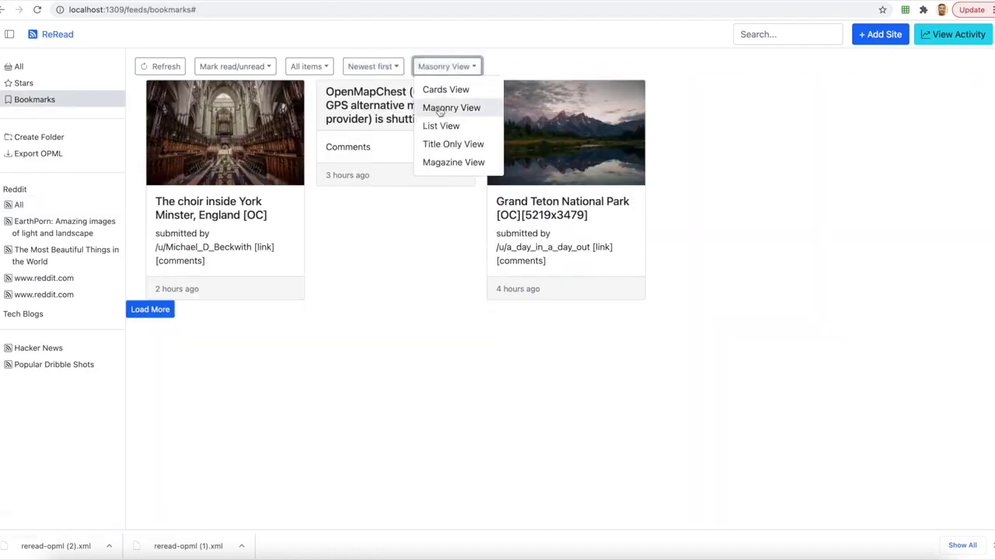
click(444, 147)
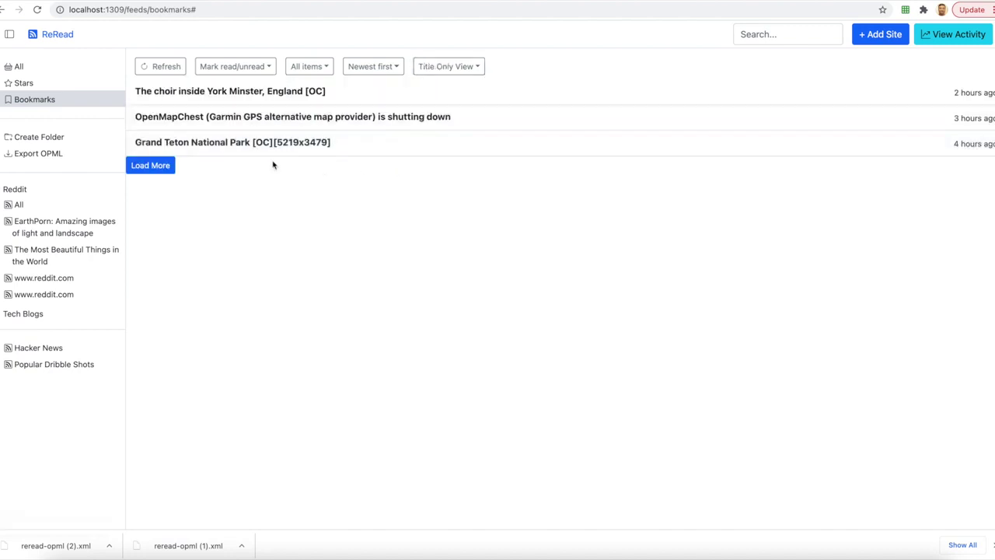
click(21, 83)
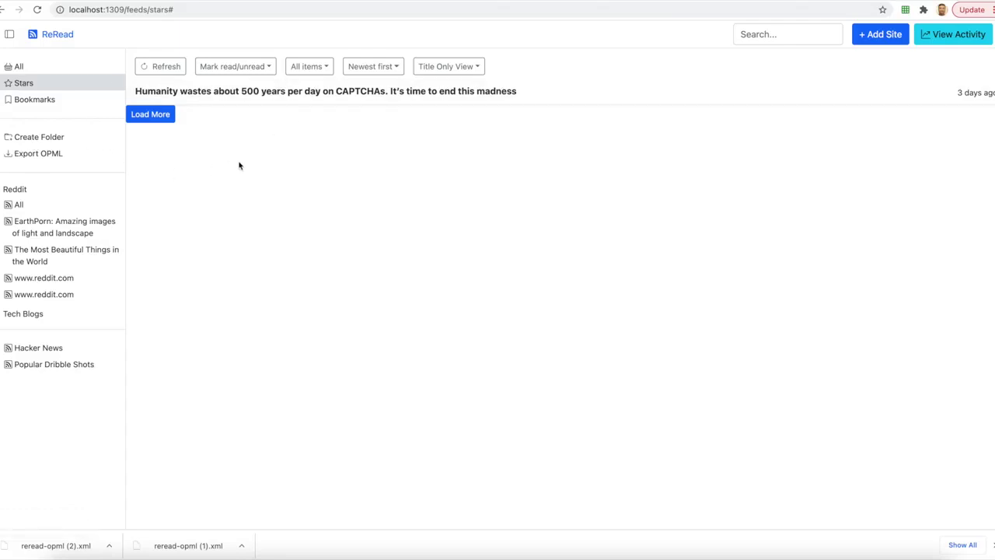
click(941, 35)
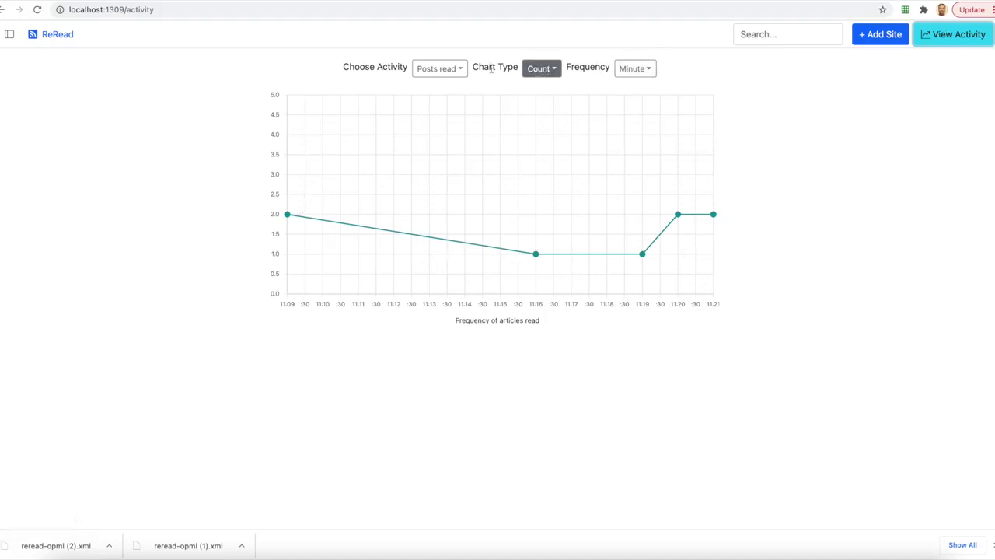
click(439, 68)
click(449, 113)
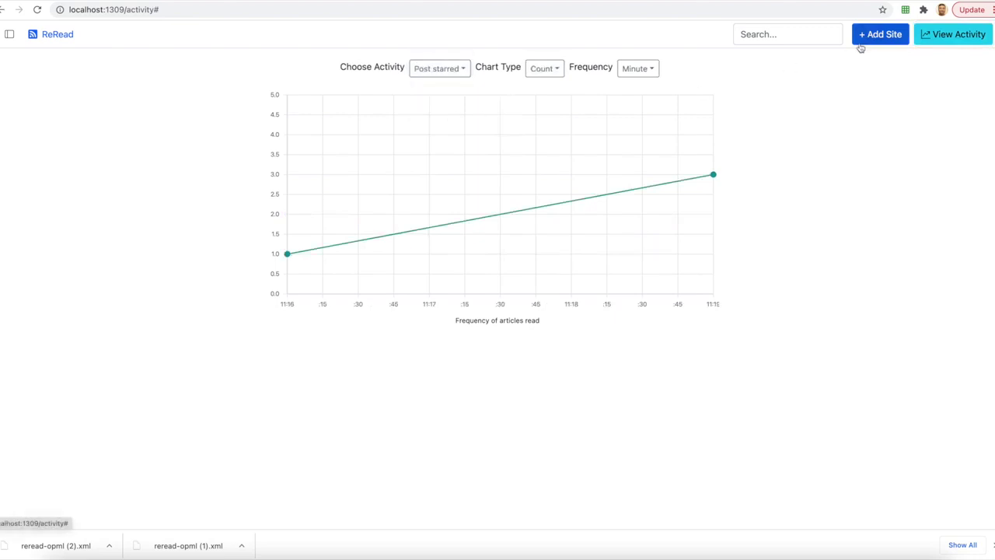
click(423, 70)
click(440, 129)
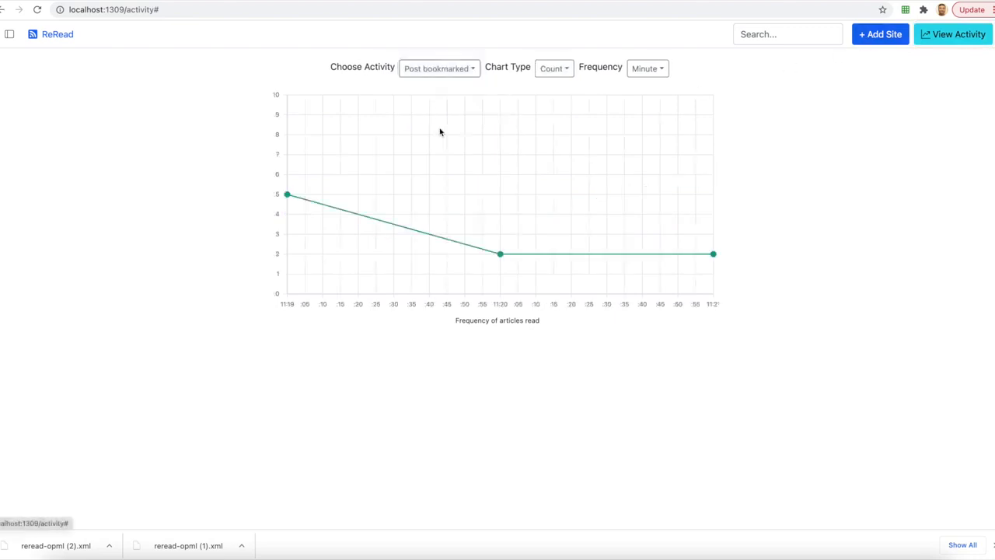
click(430, 70)
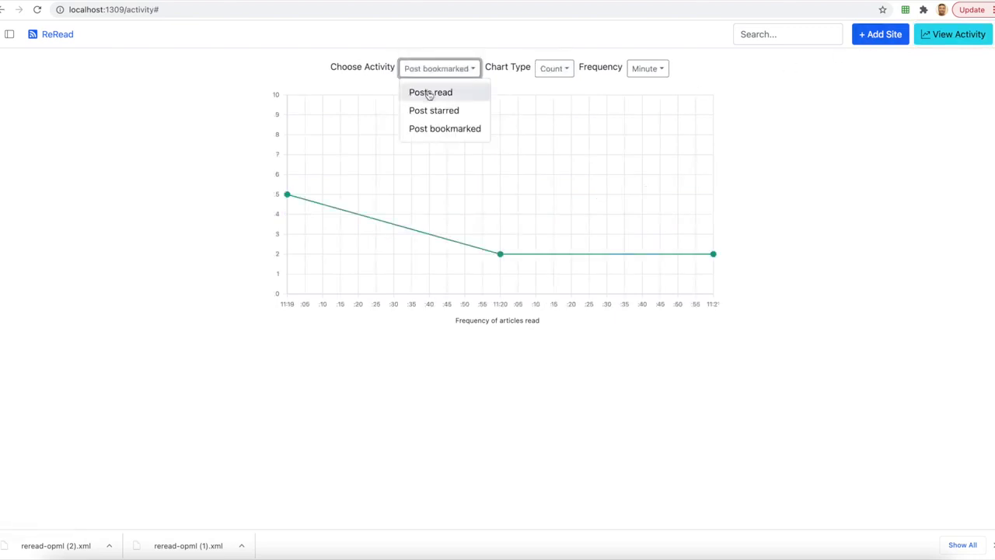
click(429, 92)
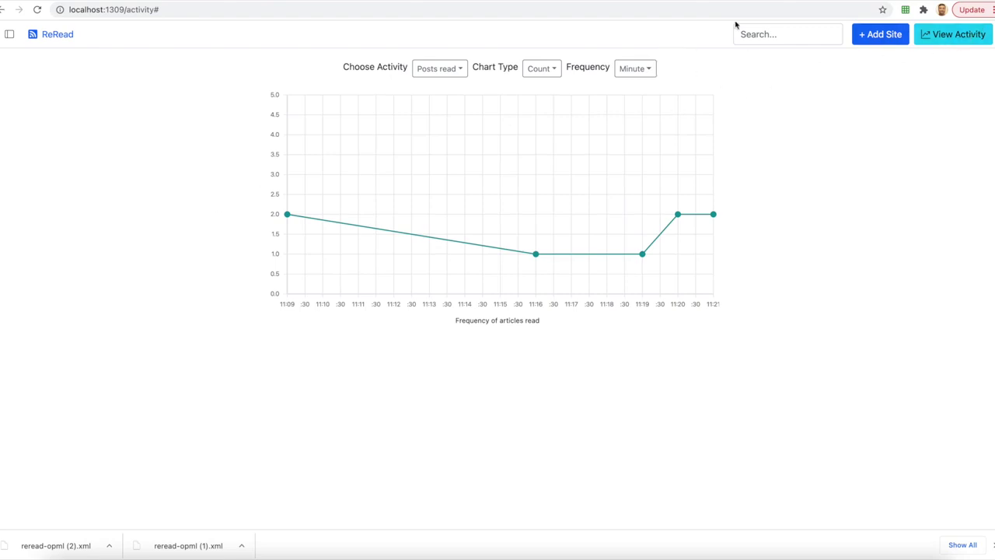
- Go to the Add Site page's Import OPML file tab
click(891, 36)
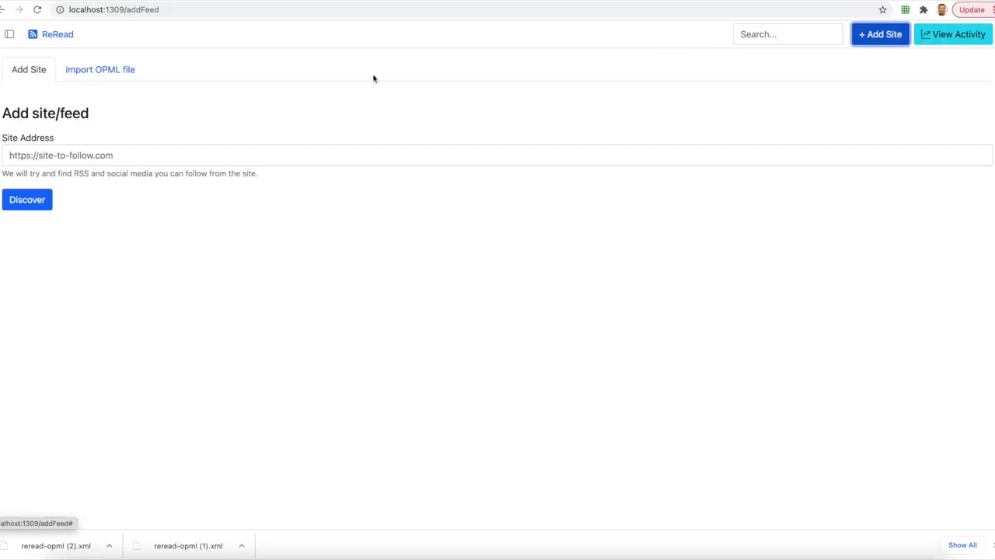
click(133, 72)
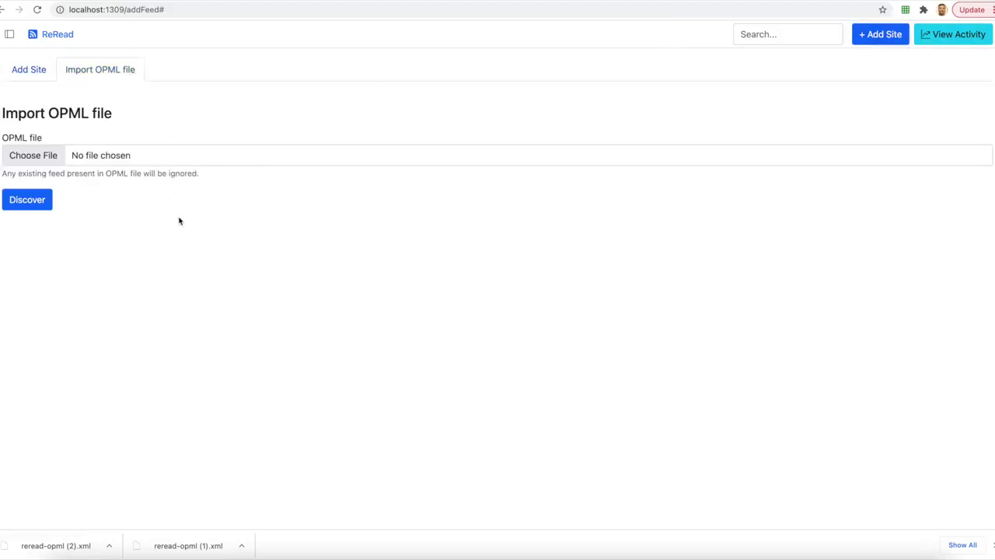